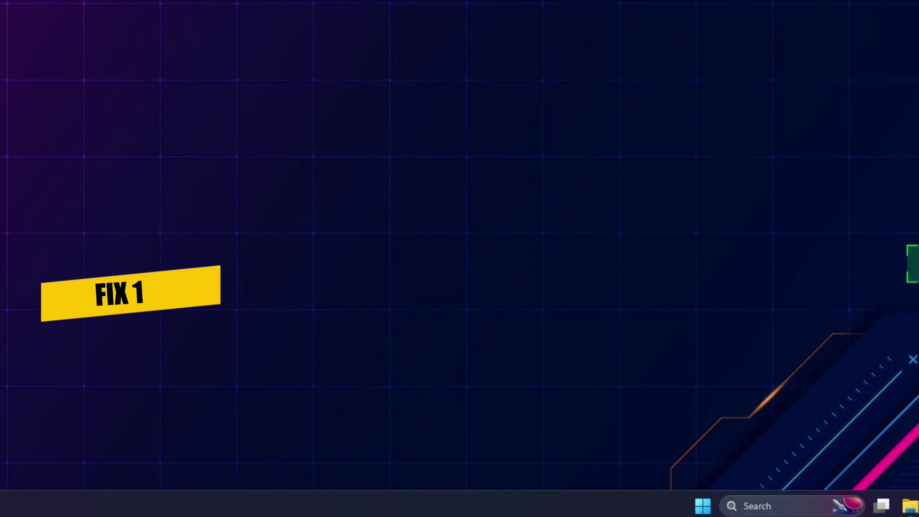
# - Open Power Options advanced settings for the Ultimate Performance plan and centre the dialog
pyautogui.press('super+r')
pyautogui.write('c')
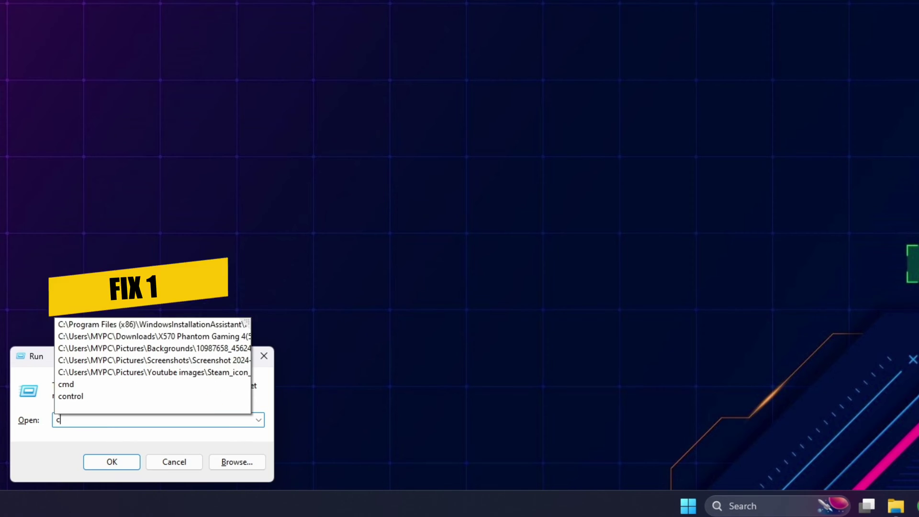
pyautogui.write('ontrol')
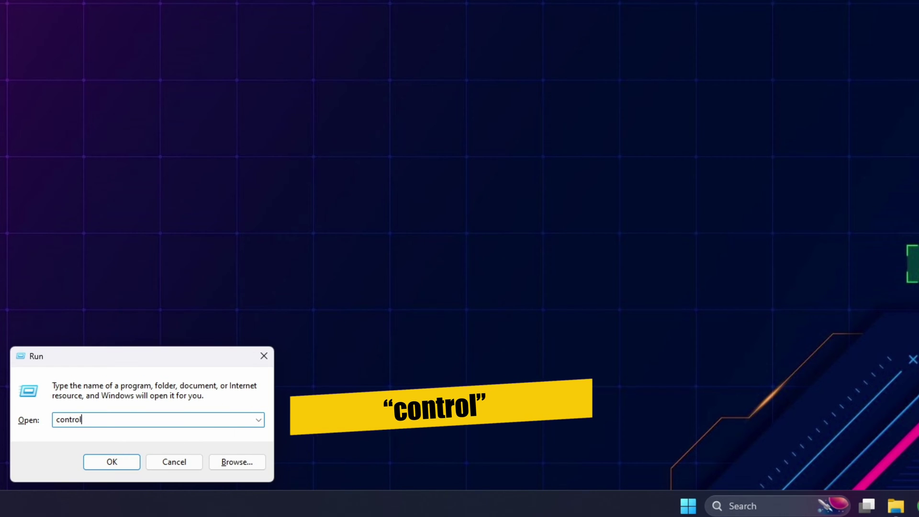
pyautogui.press('Return')
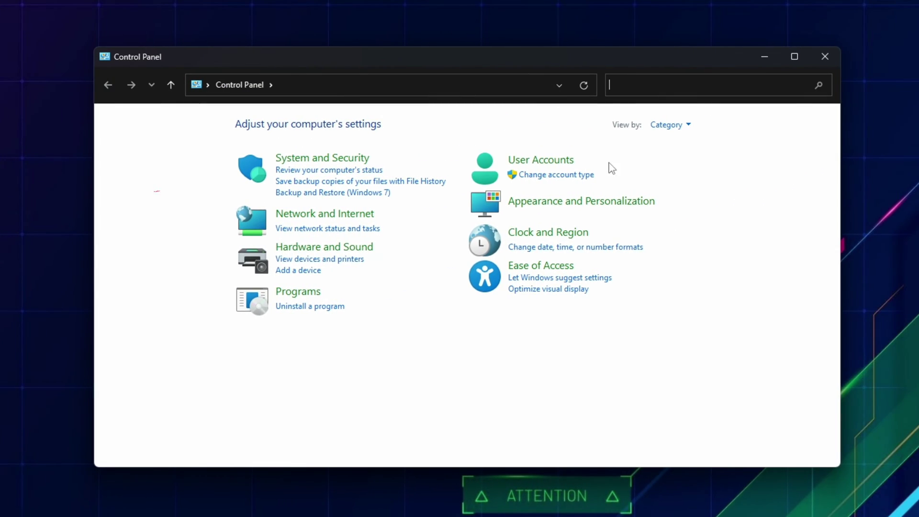
pyautogui.click(307, 248)
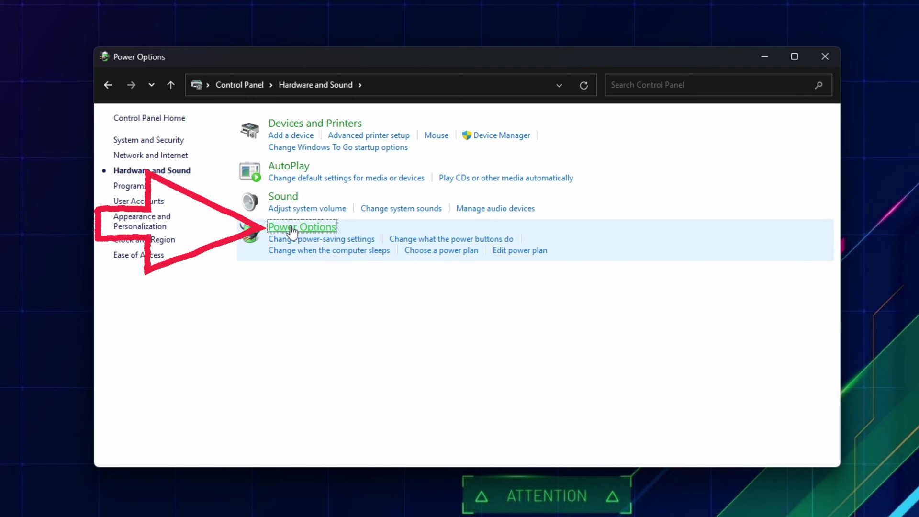
pyautogui.click(293, 229)
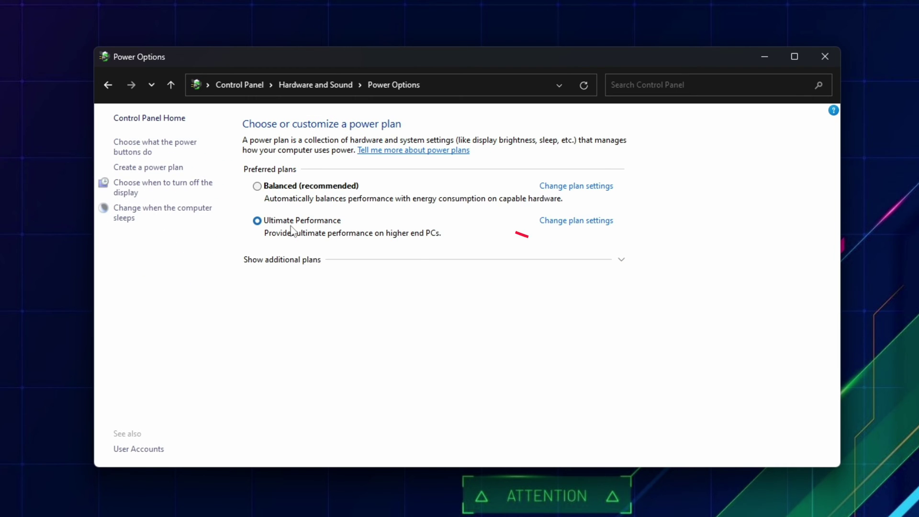
pyautogui.click(579, 223)
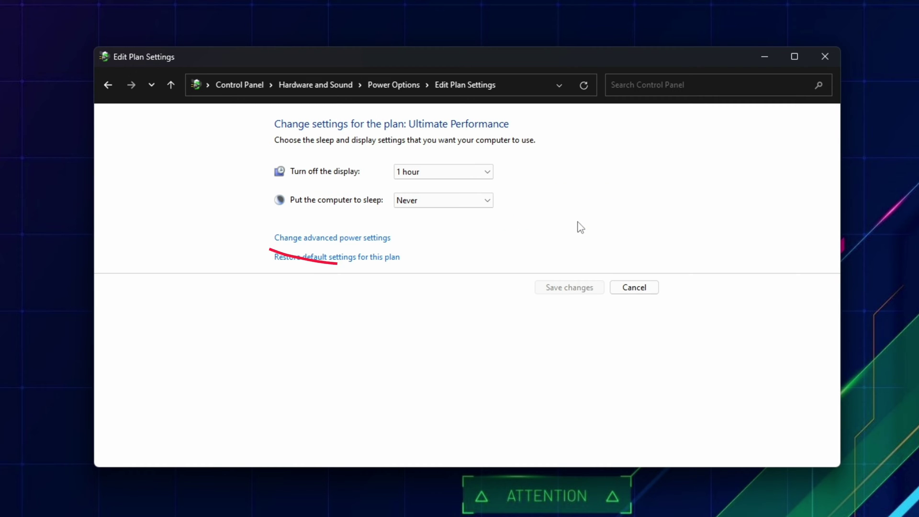
pyautogui.click(360, 240)
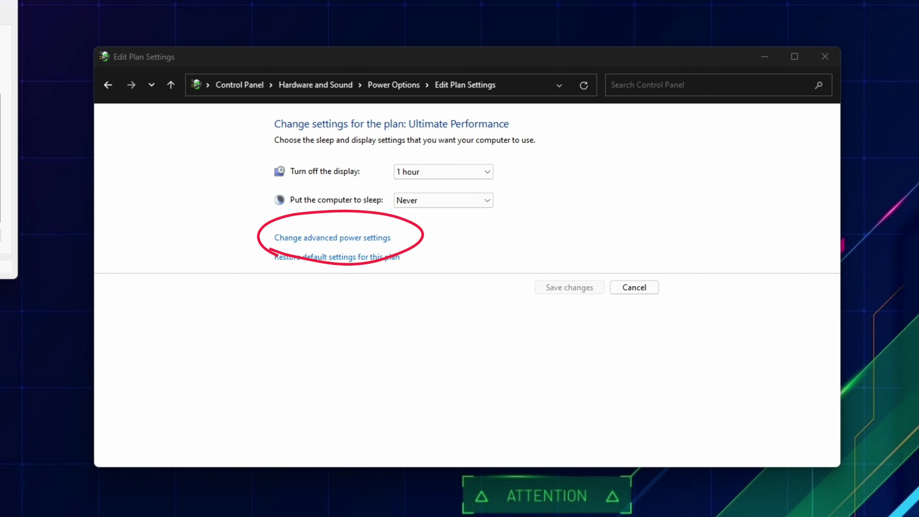
pyautogui.moveTo(22, 76)
pyautogui.mouseDown()
pyautogui.moveTo(474, 220)
pyautogui.moveTo(419, 161)
pyautogui.moveTo(432, 154)
pyautogui.mouseUp()
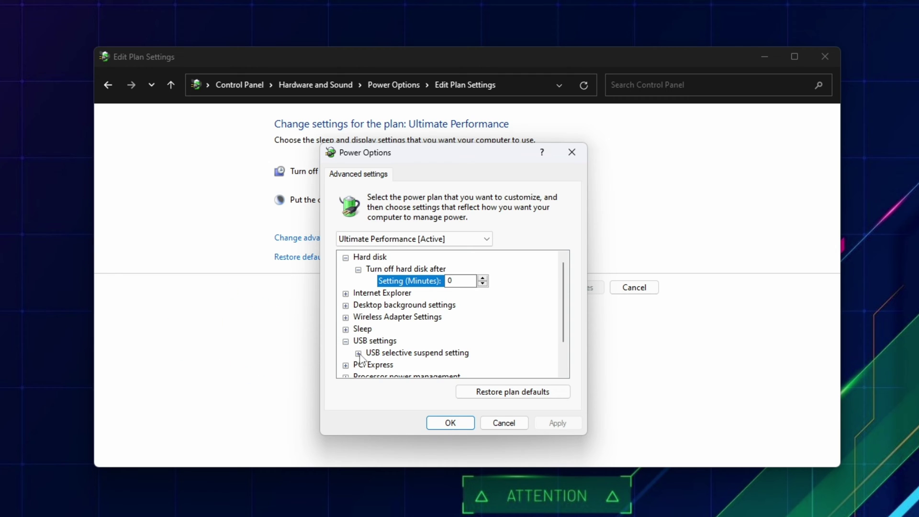
pyautogui.scroll(-1, 403, 346)
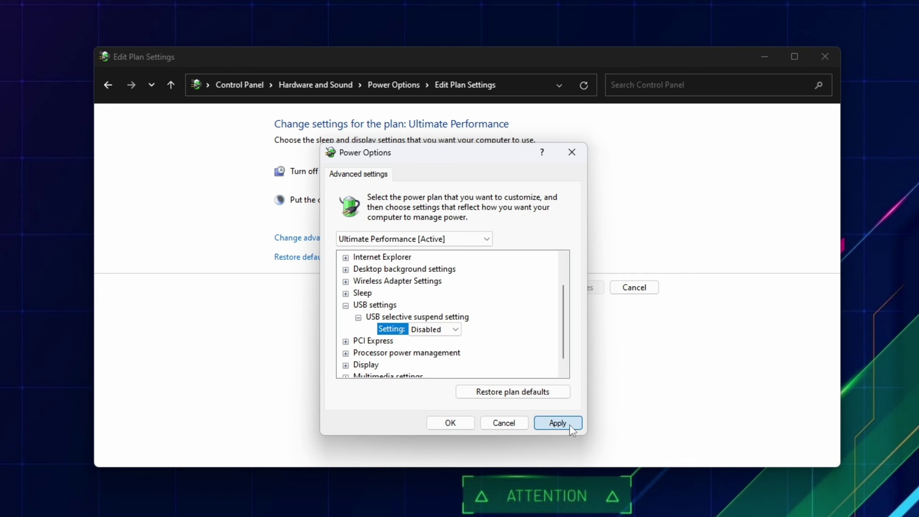
# - Save USB selective suspend as Disabled and close the advanced settings with OK
pyautogui.click(451, 424)
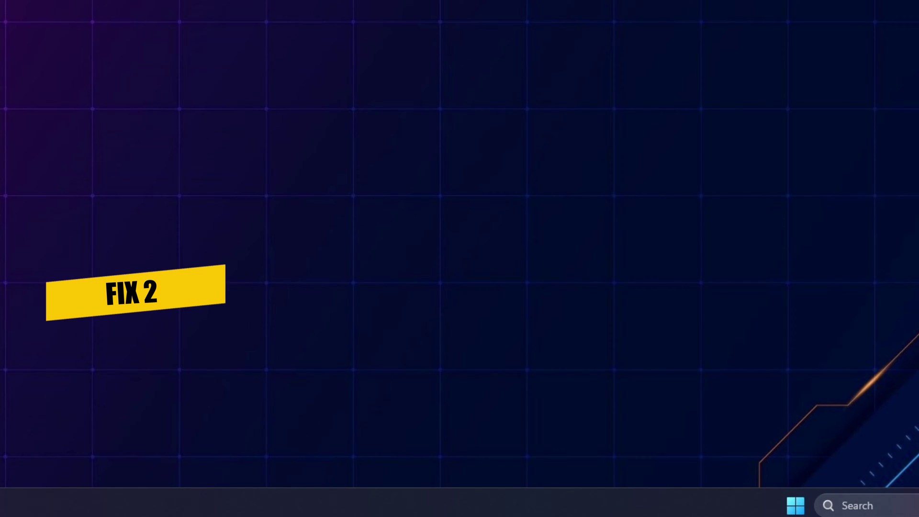
# - Launch Device Manager and disable power-saving turn-off for the first USB Input Device
pyautogui.press('super+r')
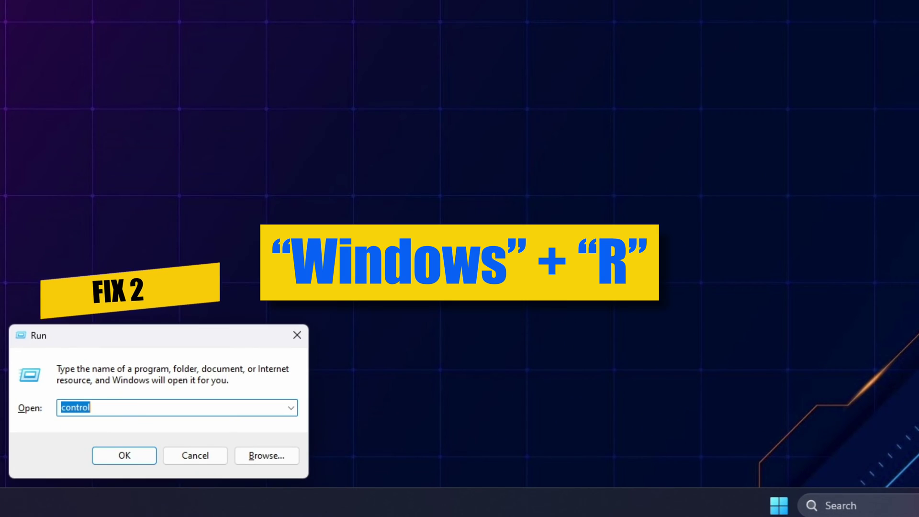
pyautogui.write('d')
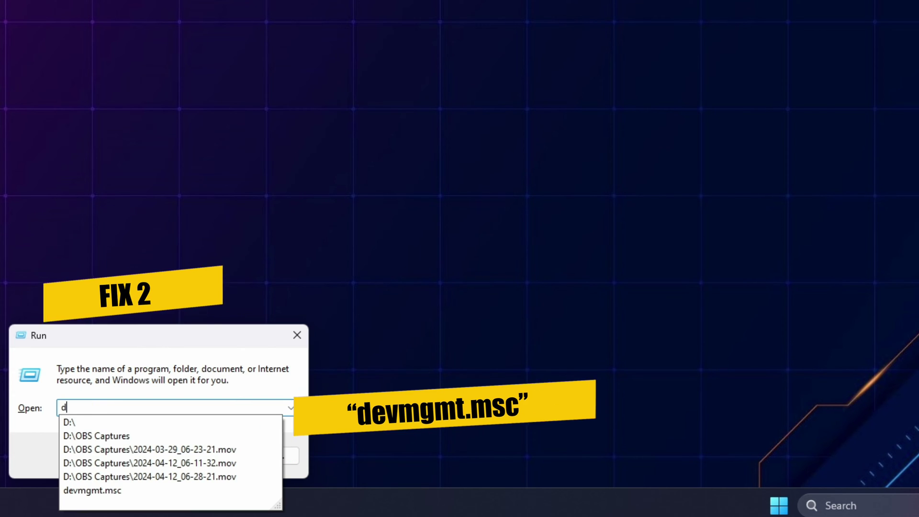
pyautogui.write('evmgmt.m')
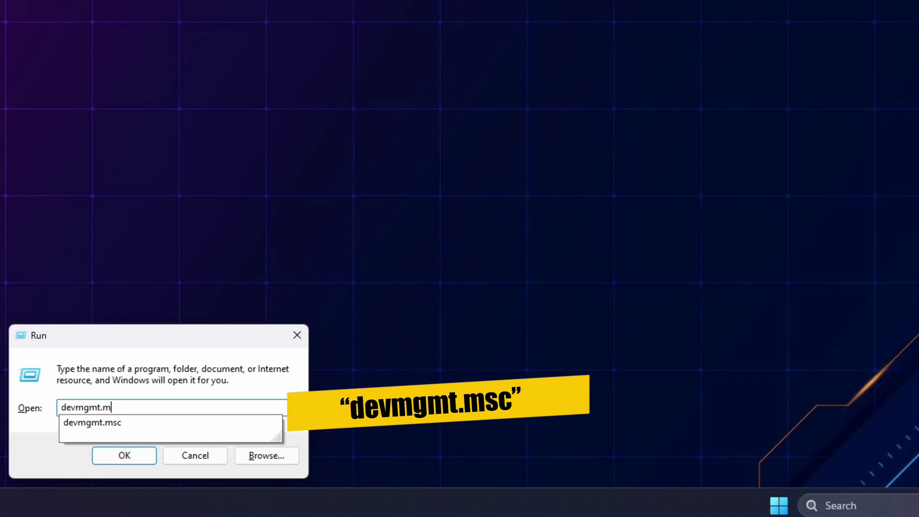
pyautogui.write('sc')
pyautogui.press('Return')
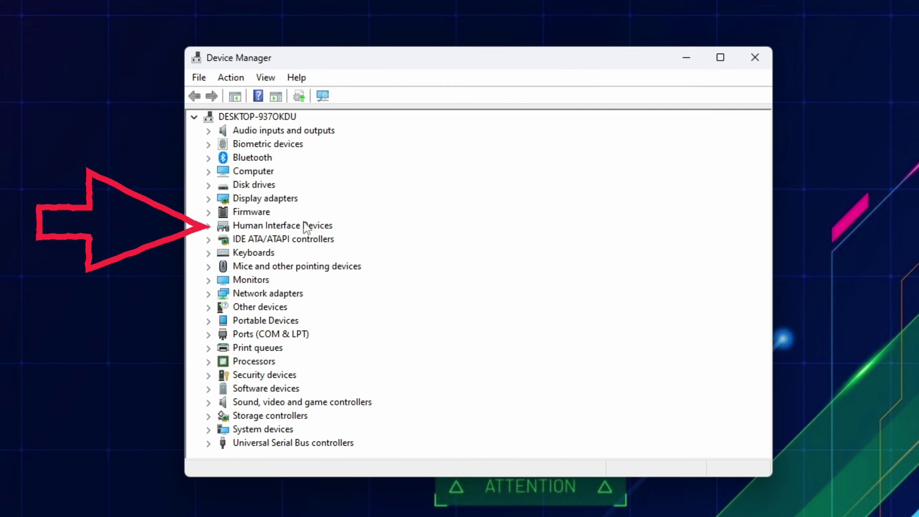
pyautogui.click(208, 226)
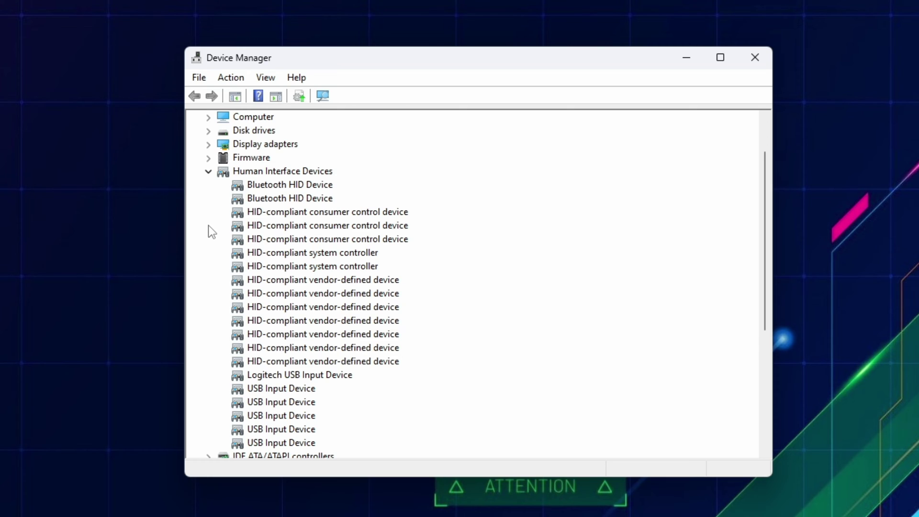
pyautogui.scroll(-1, 265, 346)
pyautogui.click(265, 347)
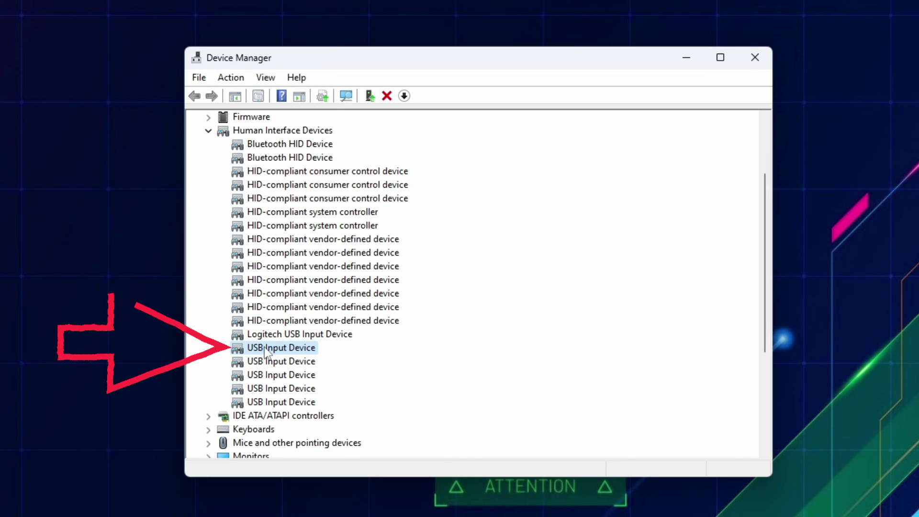
pyautogui.doubleClick(265, 347)
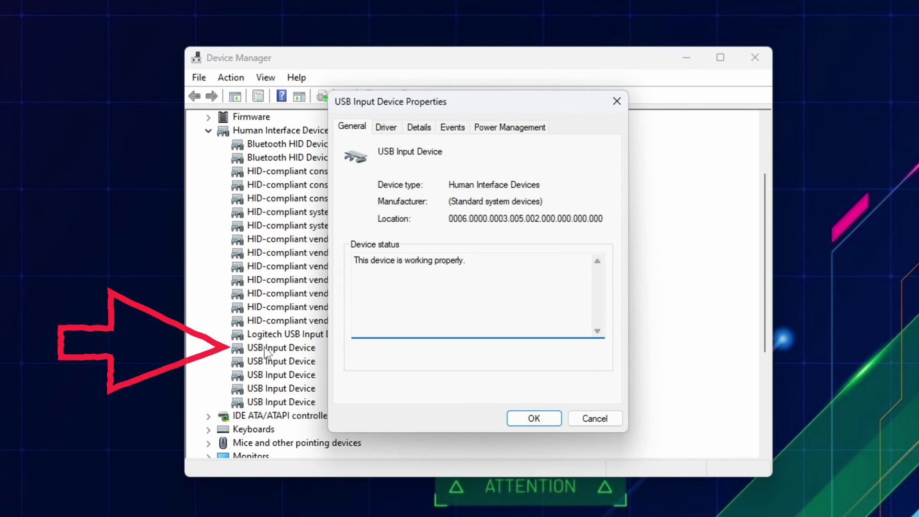
pyautogui.click(496, 128)
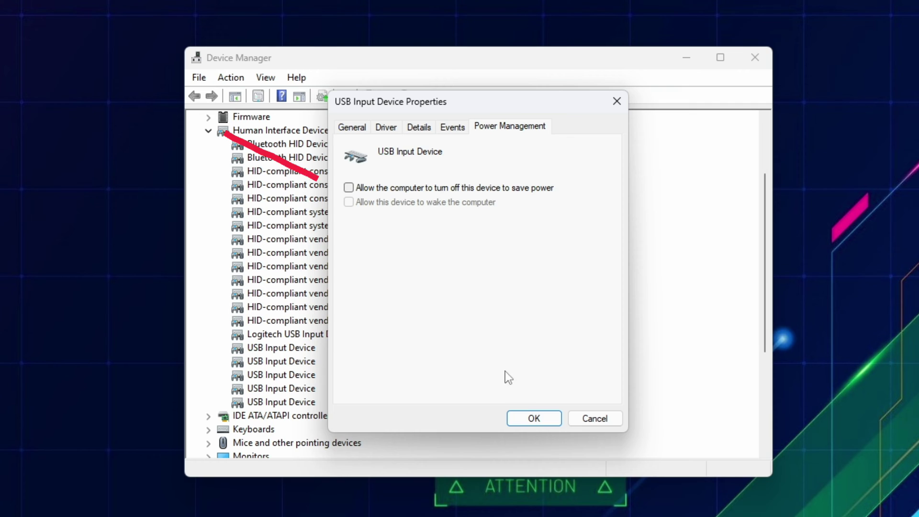
pyautogui.click(529, 421)
# - Handle the second USB Input Device's power setting and collapse Human Interface Devices
pyautogui.doubleClick(295, 373)
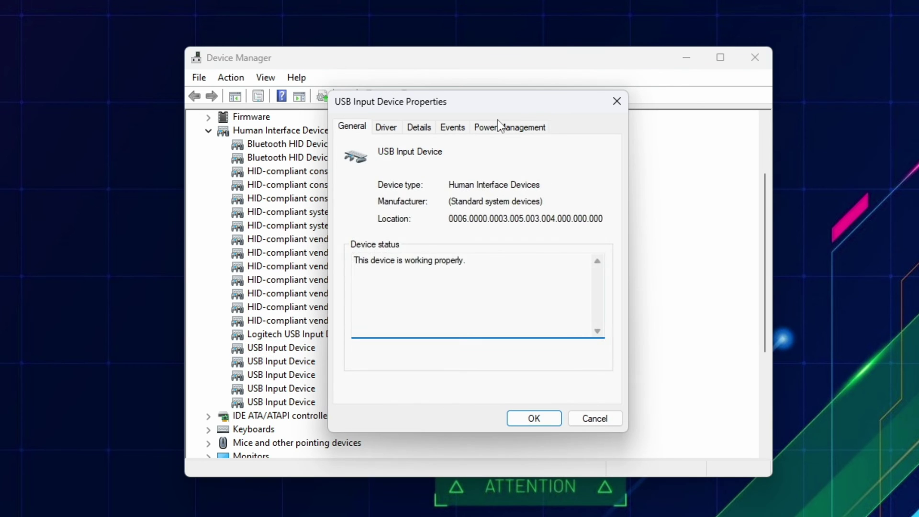
pyautogui.click(507, 127)
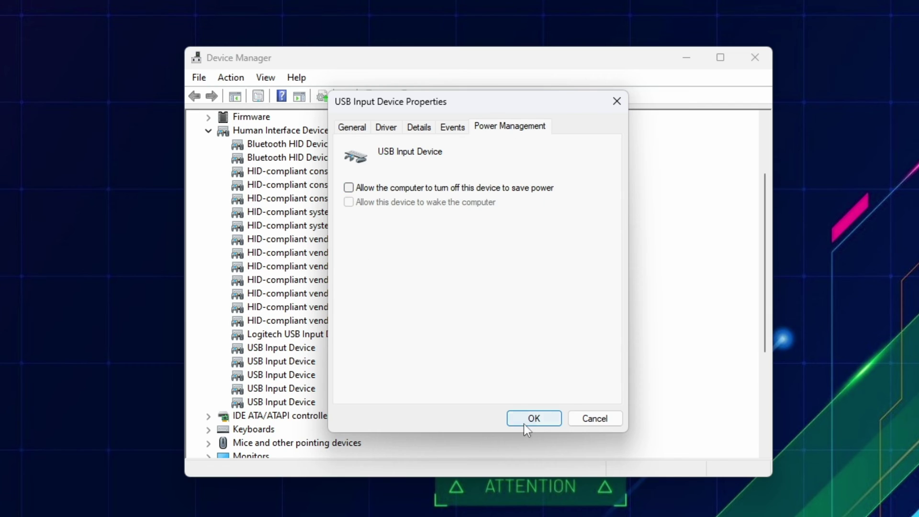
pyautogui.click(524, 422)
pyautogui.click(209, 226)
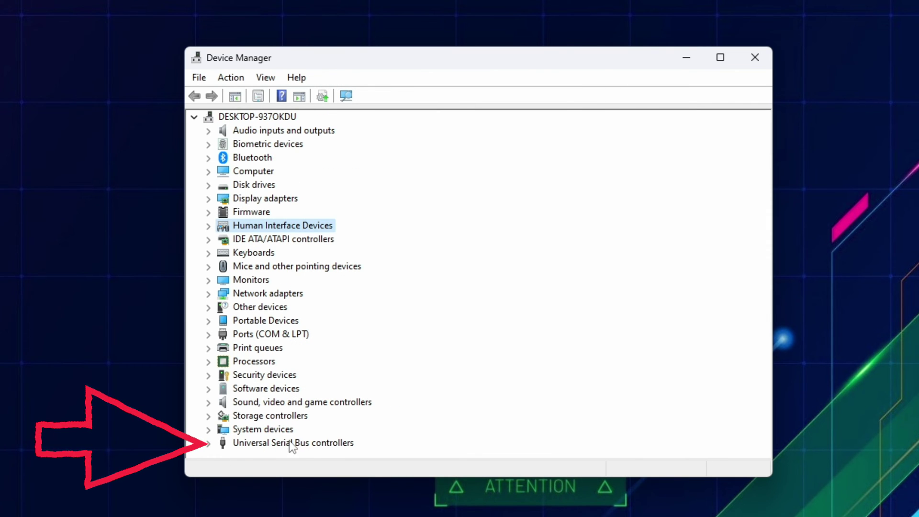
# - Open Power Management for the AMD USB 3.10 host controller and USB Root Hub (USB 3.0)
pyautogui.click(209, 443)
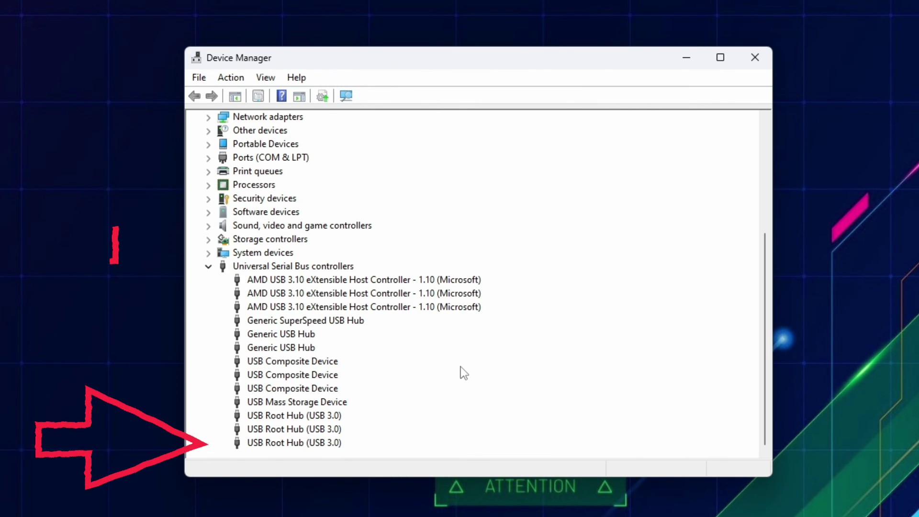
pyautogui.doubleClick(441, 279)
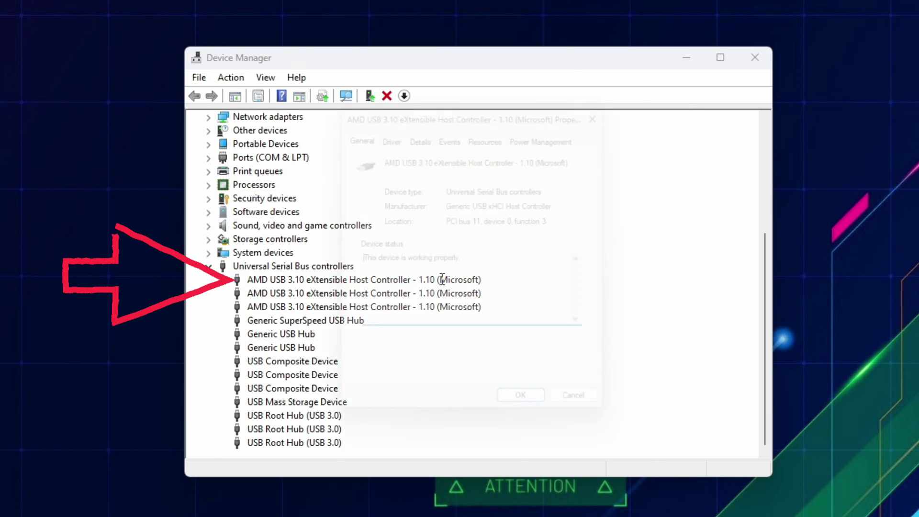
pyautogui.click(562, 130)
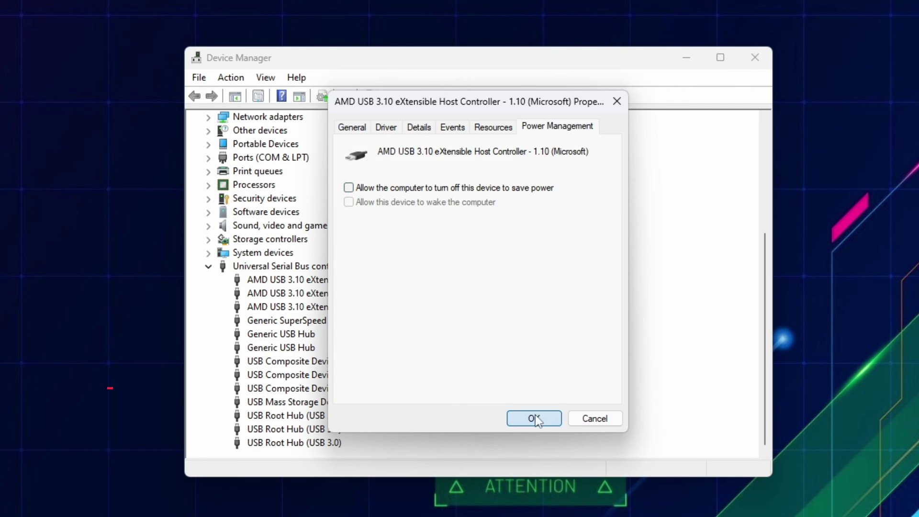
pyautogui.doubleClick(316, 417)
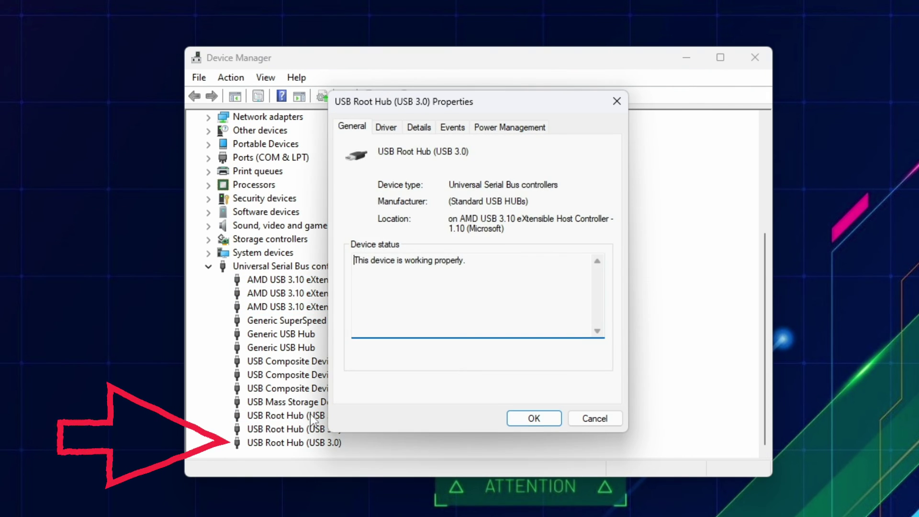
pyautogui.click(522, 130)
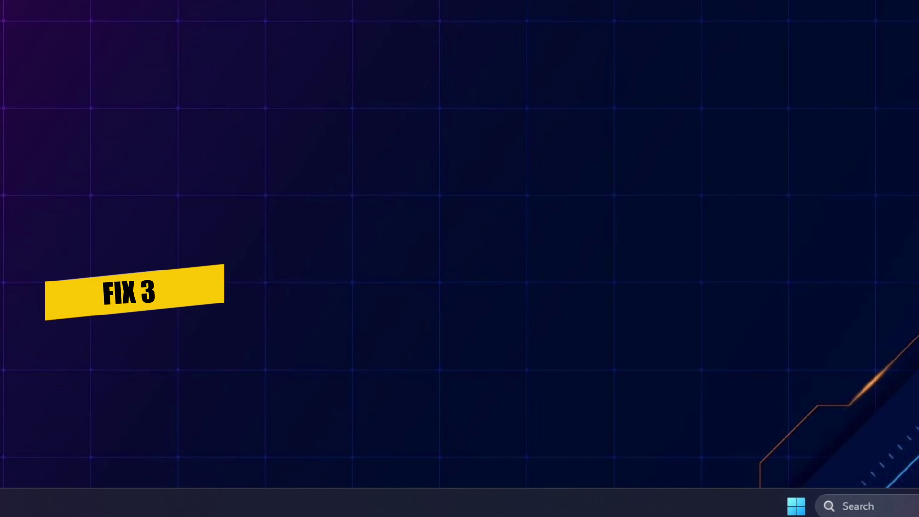
# - Launch services.msc and set Bluetooth Support Service's startup type to Automatic
pyautogui.press('super+r')
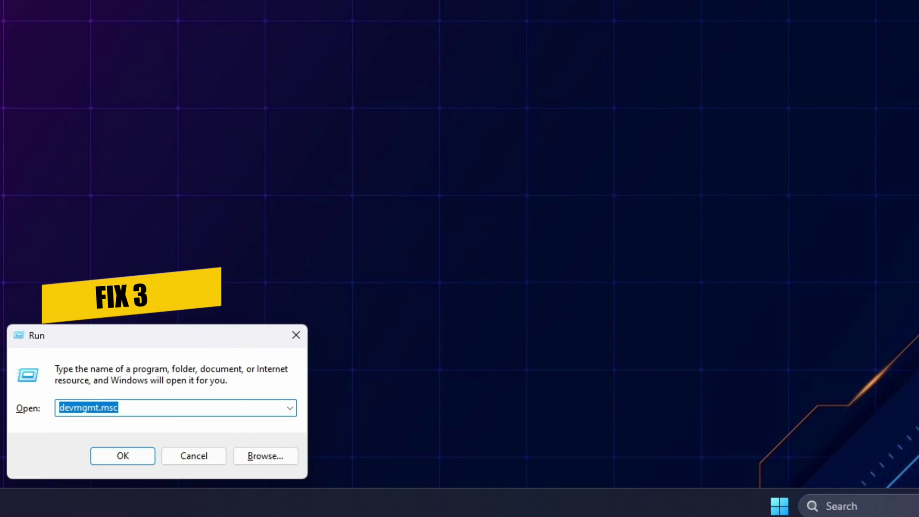
pyautogui.write('services.msc')
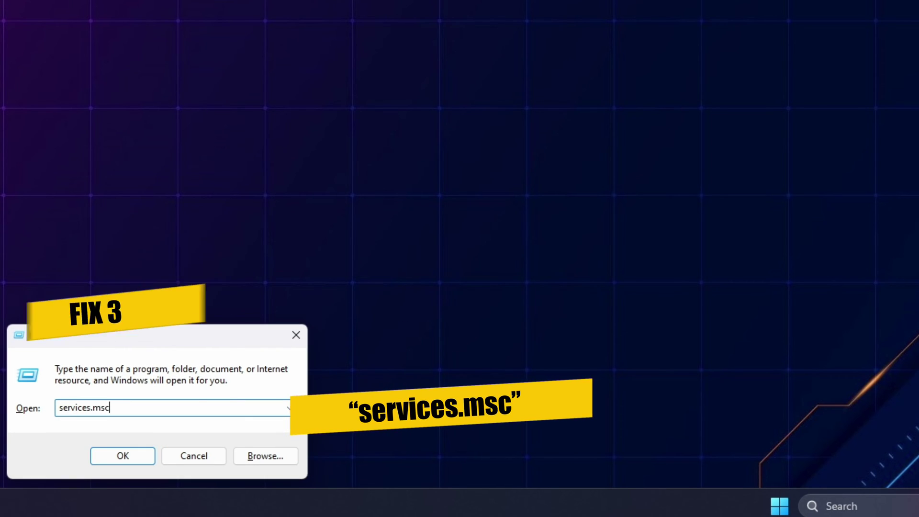
pyautogui.press('Return')
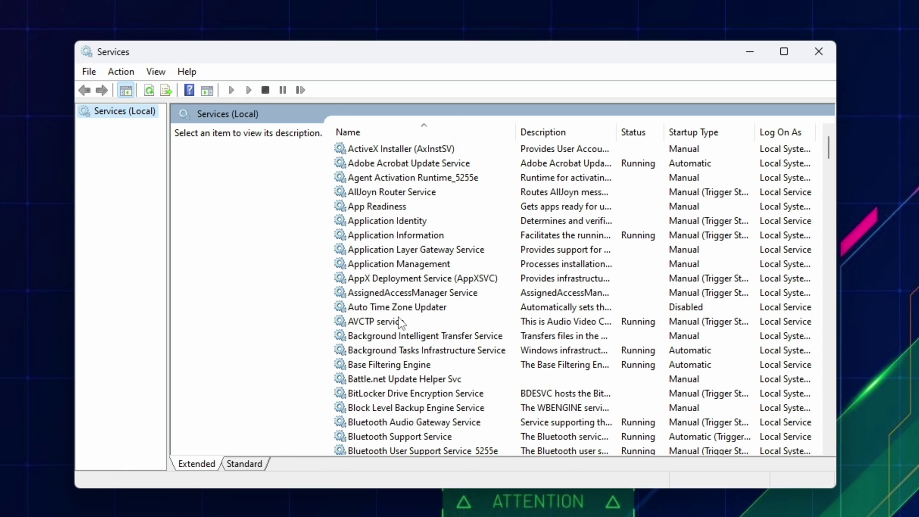
pyautogui.scroll(-1, 399, 318)
pyautogui.scroll(-1, 400, 324)
pyautogui.click(406, 351)
pyautogui.rightClick(406, 351)
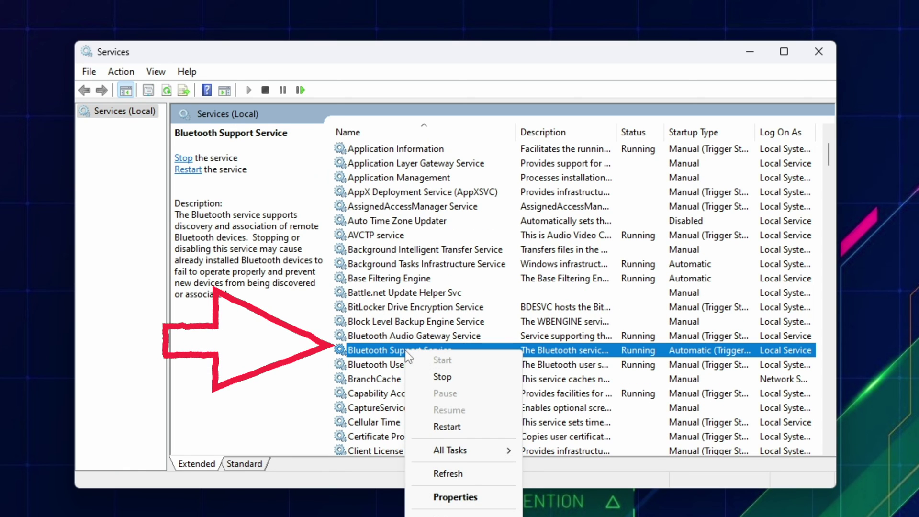
pyautogui.click(465, 496)
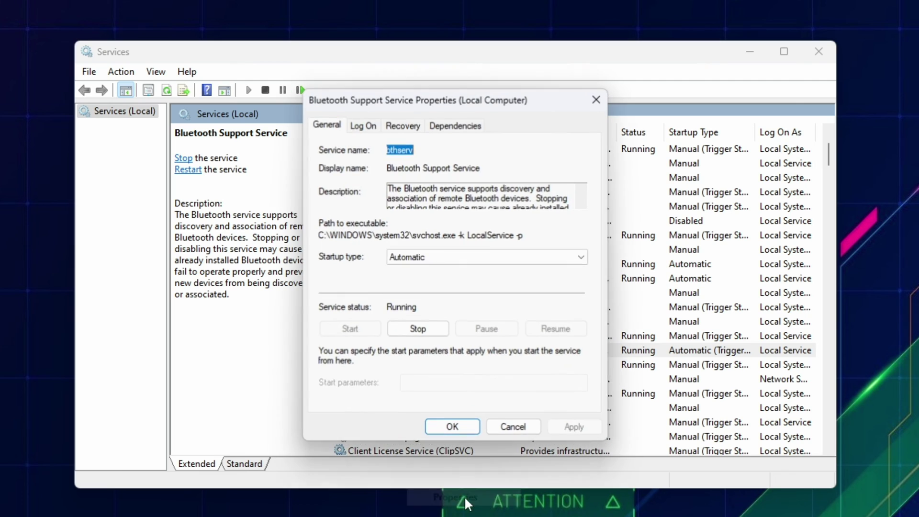
pyautogui.click(443, 259)
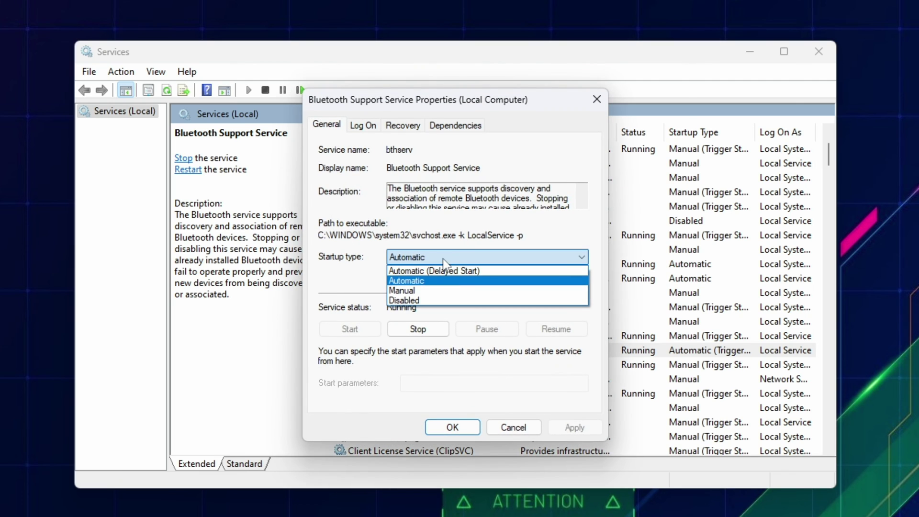
pyautogui.click(404, 281)
pyautogui.click(459, 427)
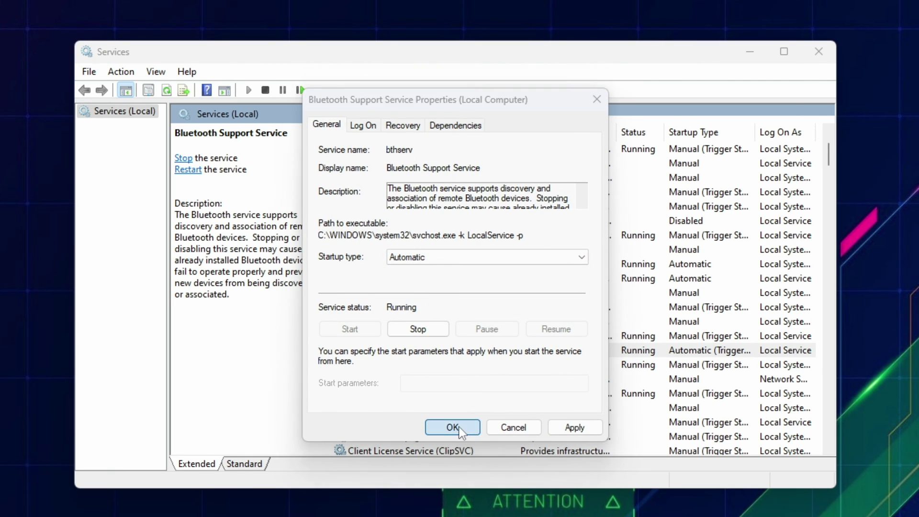
pyautogui.scroll(-4, 431, 282)
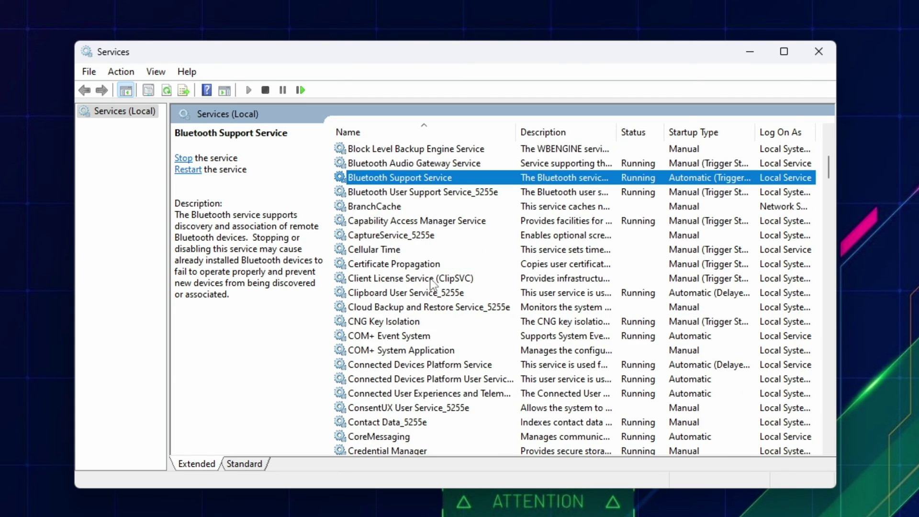
pyautogui.scroll(-4, 431, 282)
# - Confirm Device Association Service's startup type is already Automatic
pyautogui.click(434, 392)
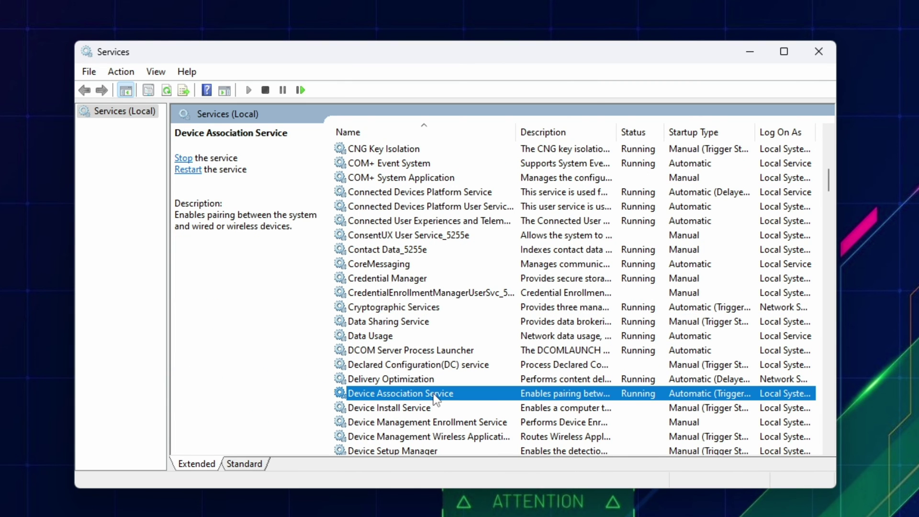
pyautogui.doubleClick(433, 394)
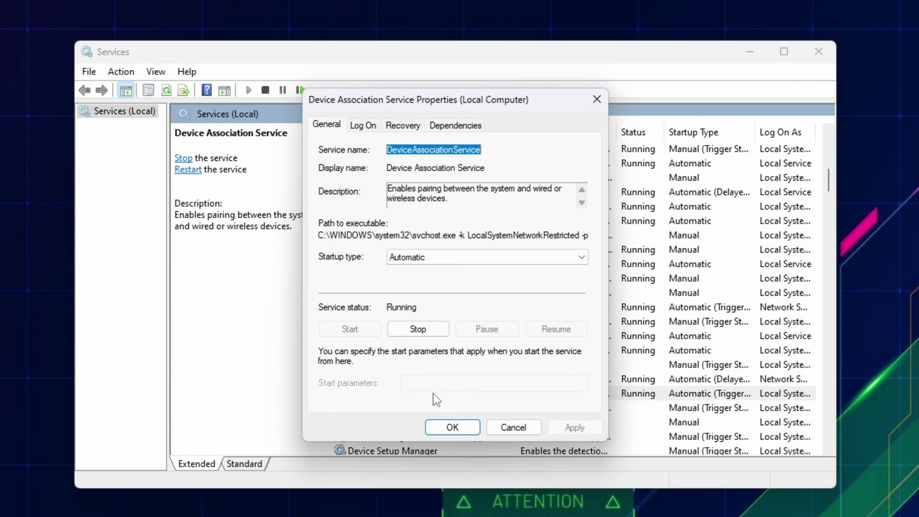
pyautogui.click(457, 257)
pyautogui.press('Escape')
pyautogui.press('Escape')
pyautogui.scroll(-7, 429, 349)
pyautogui.scroll(-10, 429, 350)
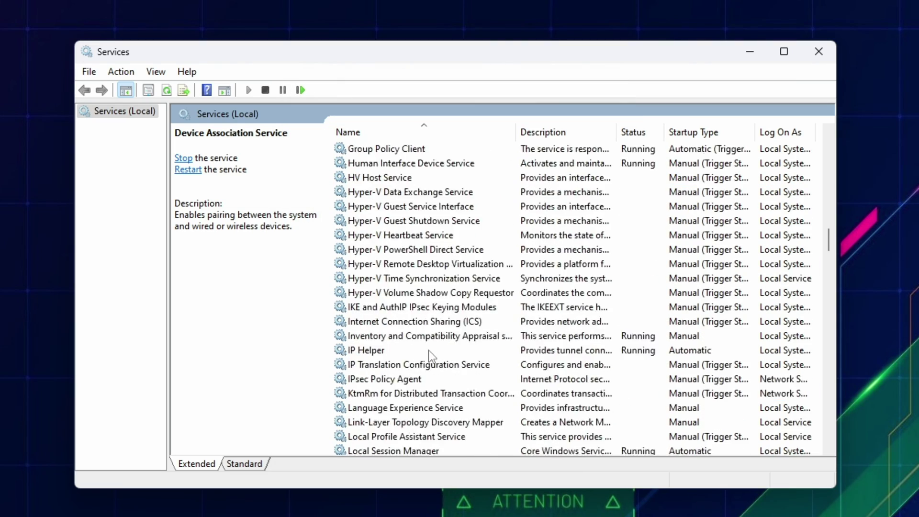
pyautogui.scroll(-9, 429, 350)
pyautogui.scroll(-8, 429, 349)
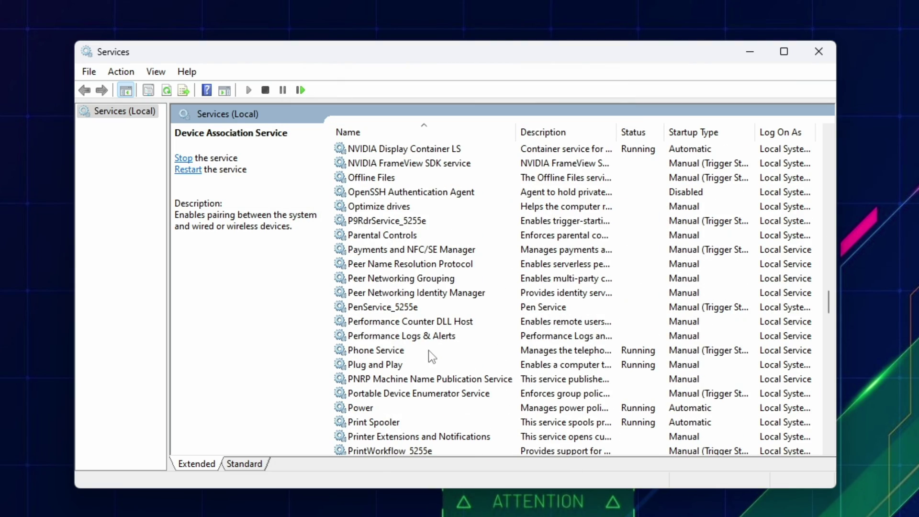
# - Set the Plug and Play service's startup type to Automatic
pyautogui.click(399, 366)
pyautogui.doubleClick(399, 367)
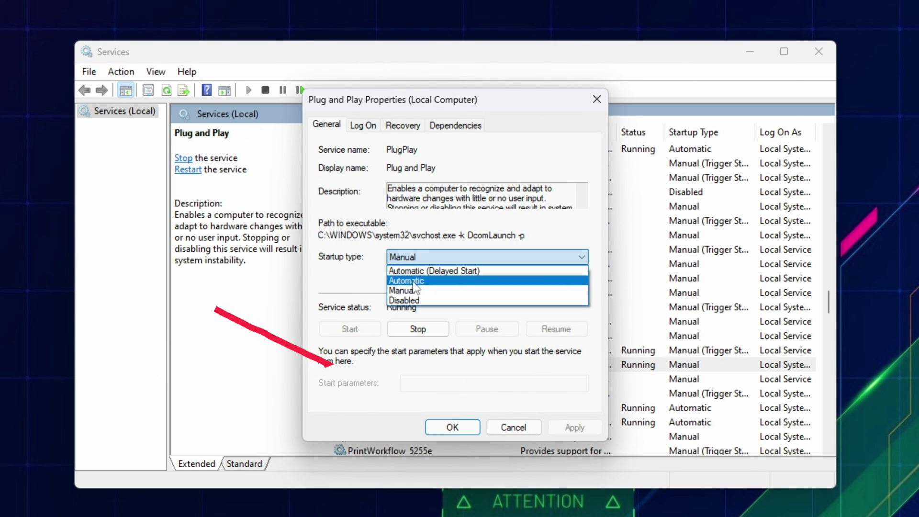
pyautogui.click(413, 280)
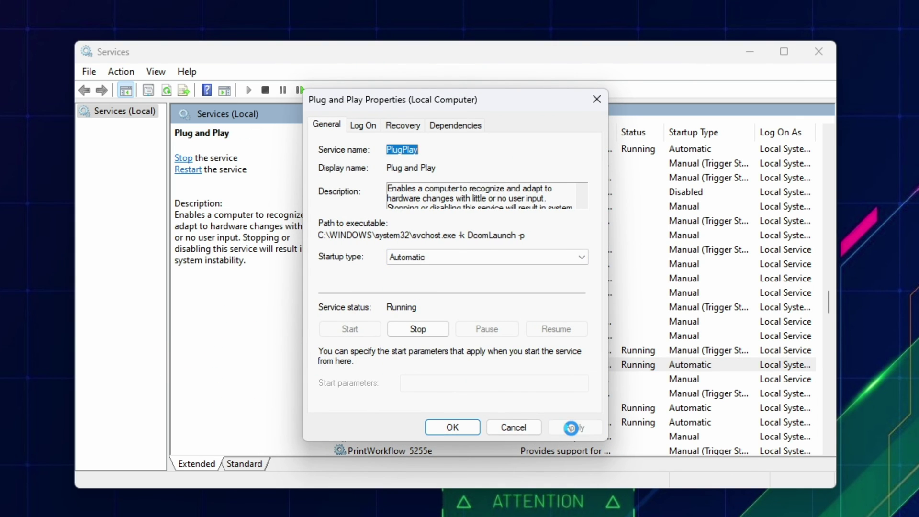
pyautogui.click(453, 426)
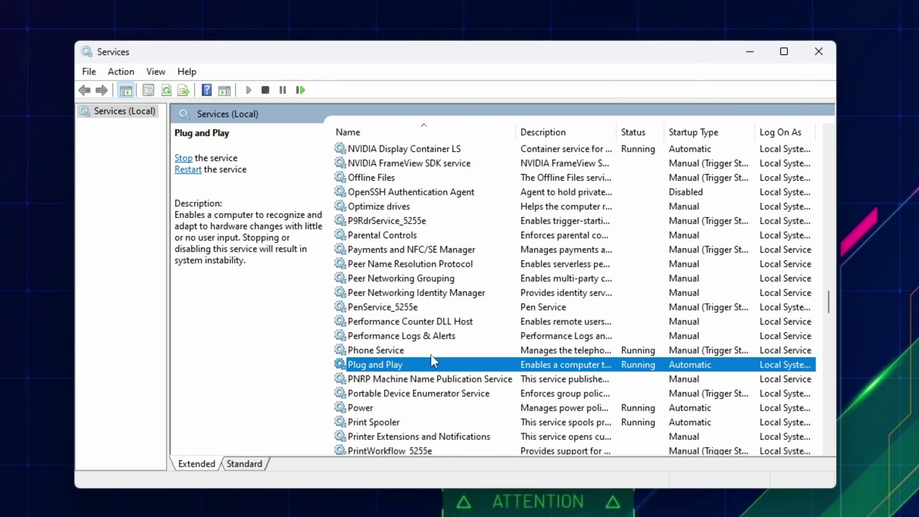